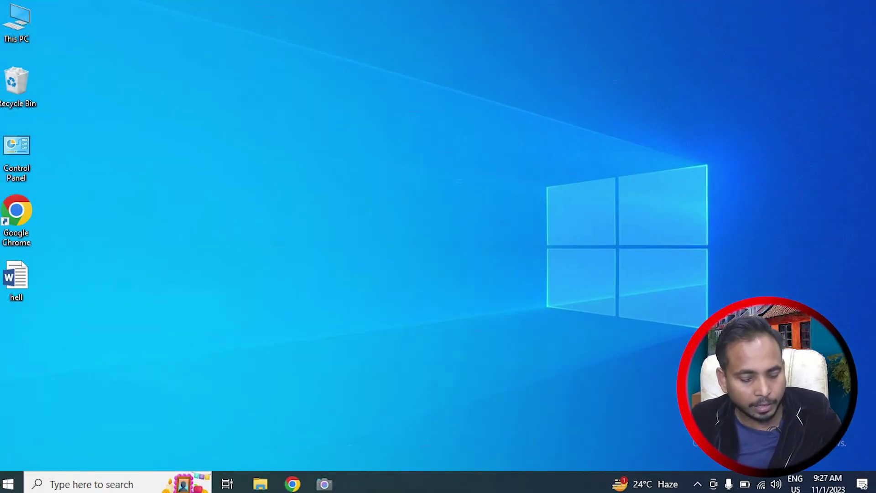
# Launch Microsoft Word by running the winword command from the Run dialog
pyautogui.press('super+r')
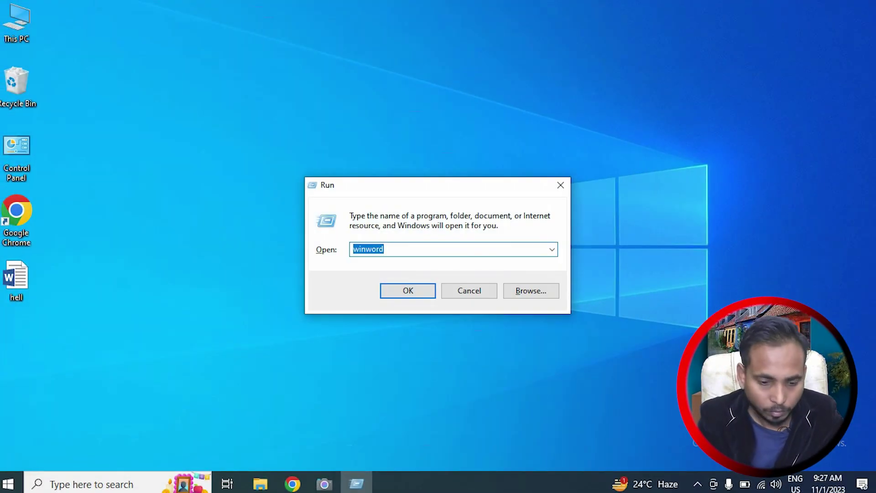
pyautogui.press('BackSpace')
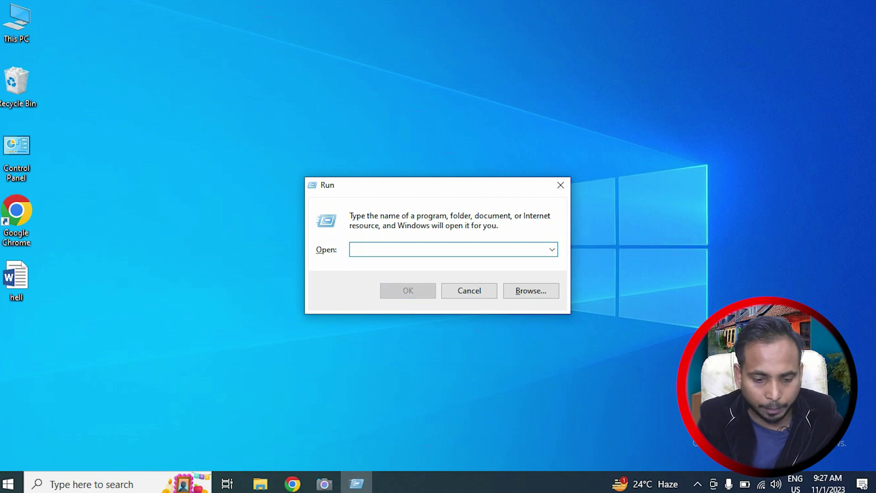
pyautogui.write('wi')
pyautogui.press('Down')
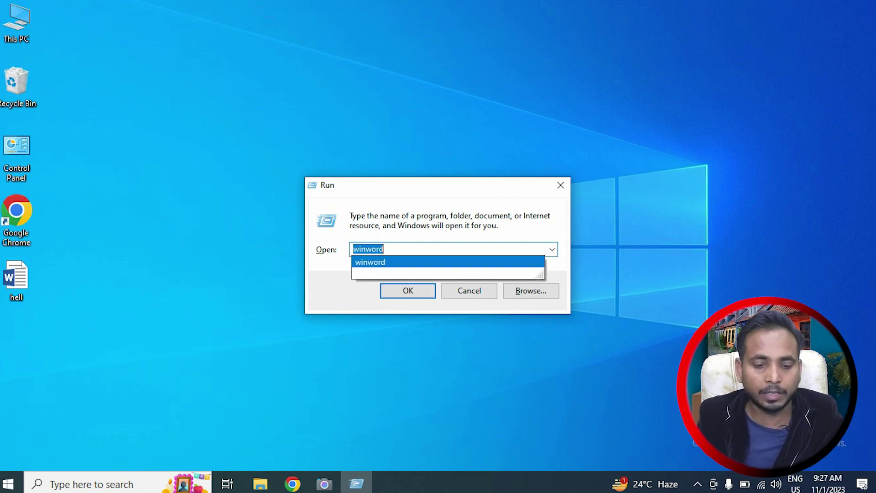
pyautogui.press('Return')
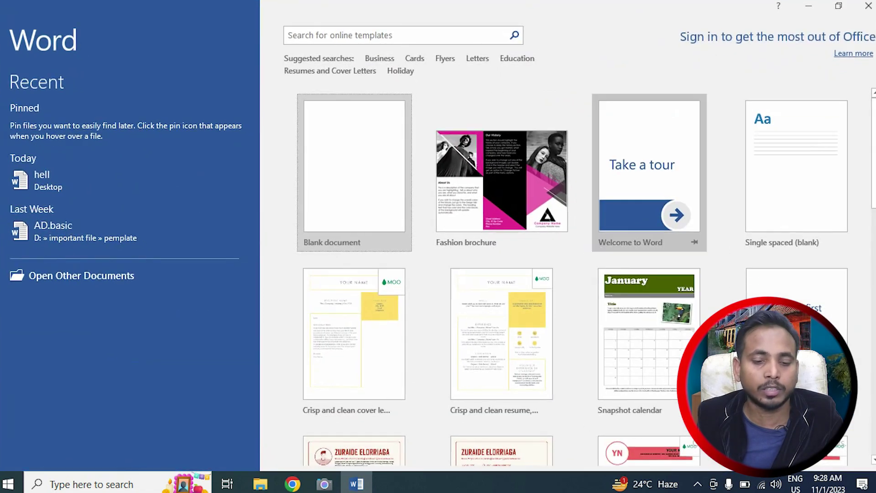
# Create blank Document1 and type =rand() on its first line
pyautogui.press('Return')
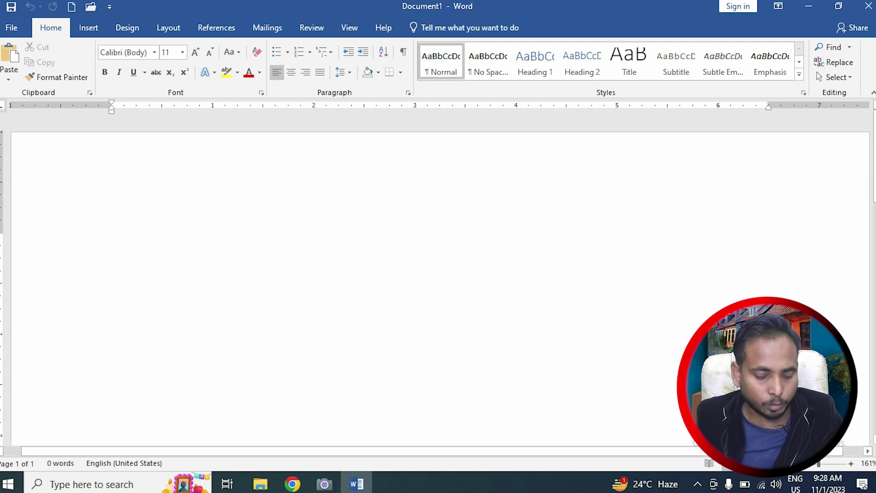
pyautogui.keyDown('ctrl'); pyautogui.scroll(1, 438, 288); pyautogui.keyUp('ctrl')
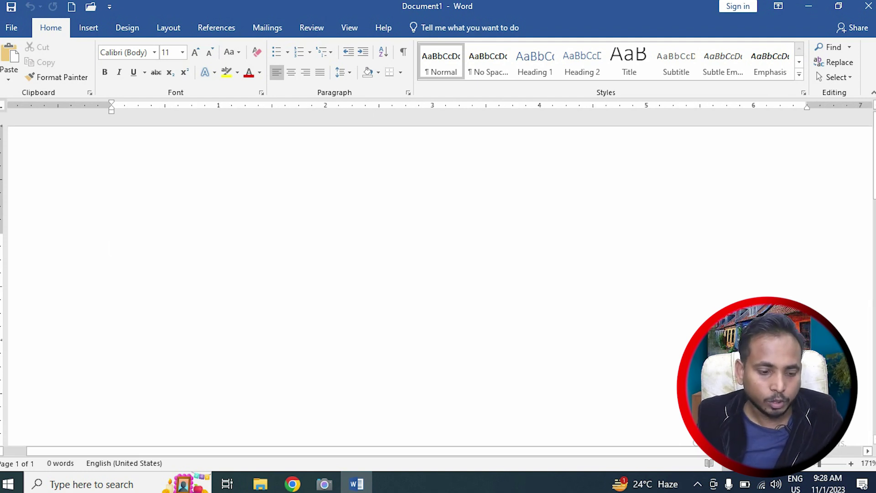
pyautogui.keyDown('ctrl'); pyautogui.scroll(-3, 438, 287); pyautogui.keyUp('ctrl')
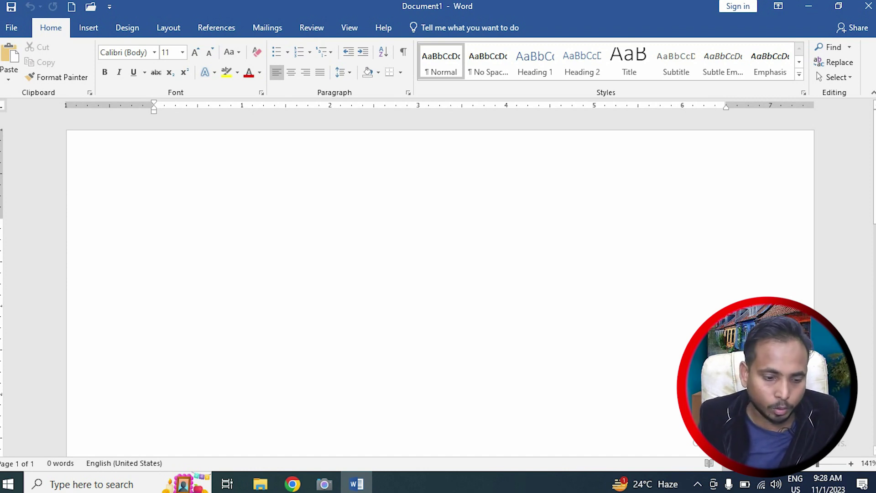
pyautogui.keyDown('ctrl'); pyautogui.scroll(3, 437, 288); pyautogui.keyUp('ctrl')
pyautogui.write('=rand')
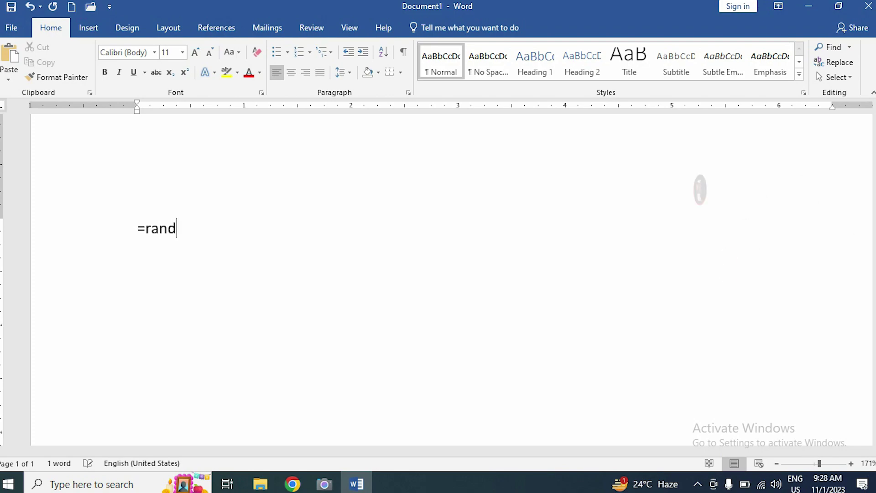
pyautogui.write('()')
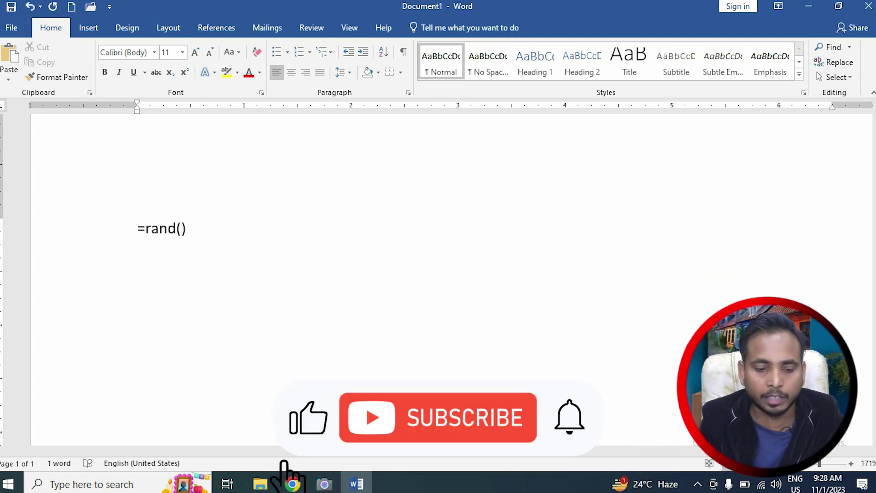
# Expand =rand() into five sample paragraphs (239 words) and select the first paragraph
pyautogui.press('Return')
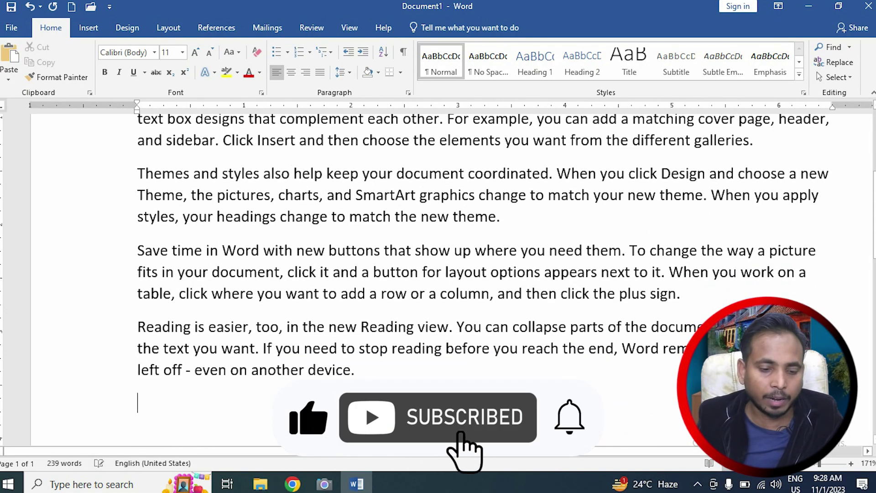
pyautogui.scroll(-4, 438, 246)
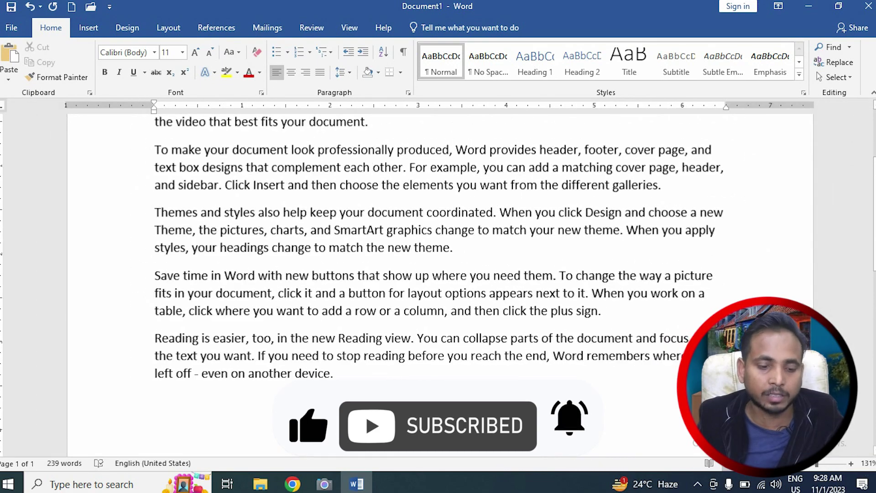
pyautogui.scroll(-1, 437, 246)
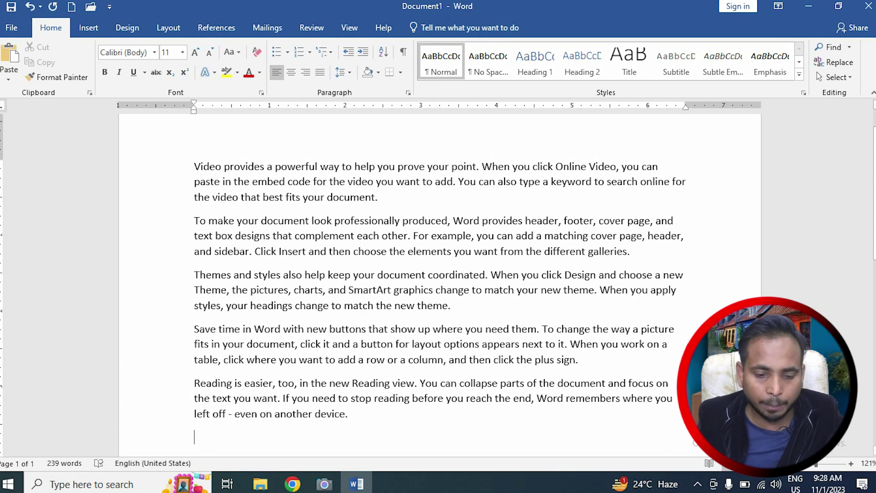
pyautogui.moveTo(193, 166); pyautogui.dragTo(382, 197)
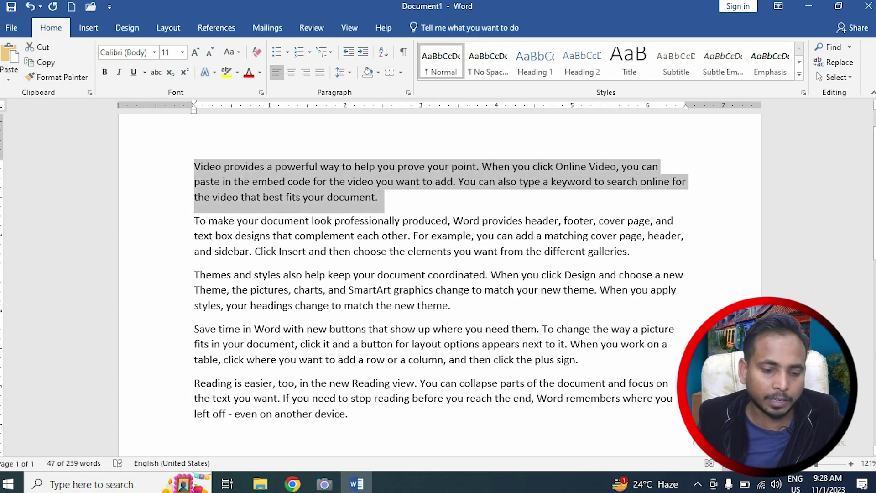
# Cut the opening video paragraph and paste it below the last paragraph
pyautogui.click(38, 47)
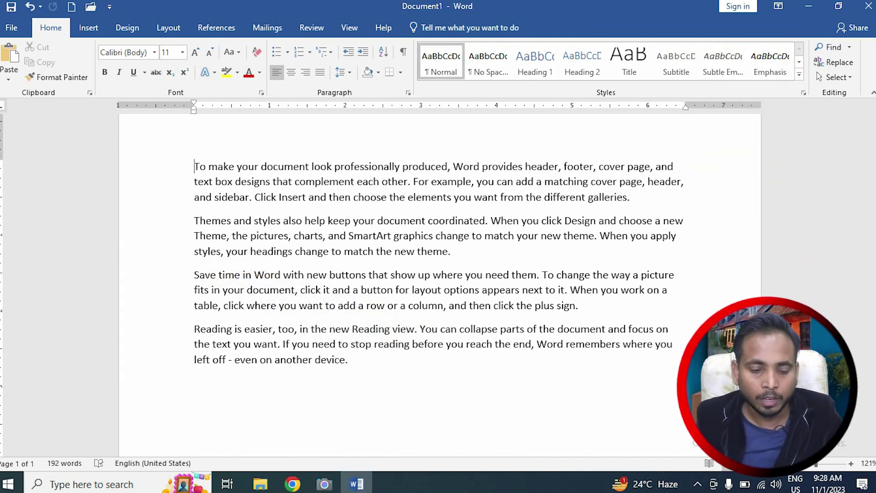
pyautogui.scroll(-2, 437, 237)
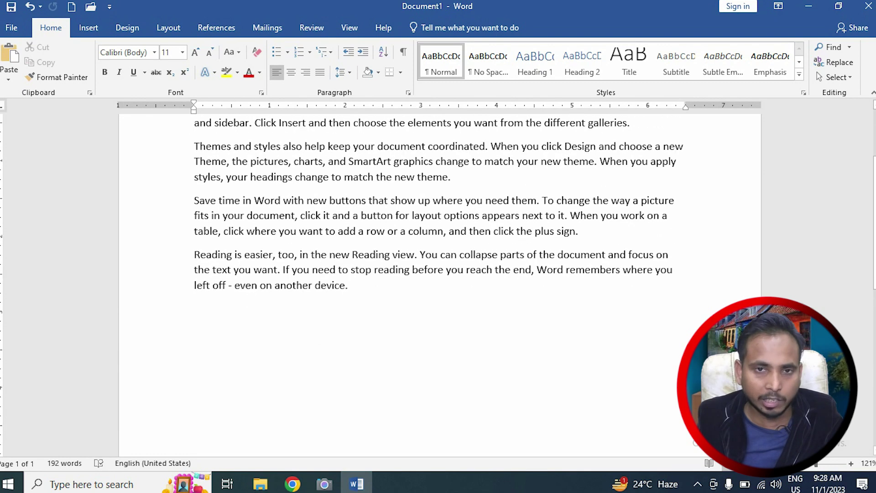
pyautogui.click(193, 309)
pyautogui.click(10, 54)
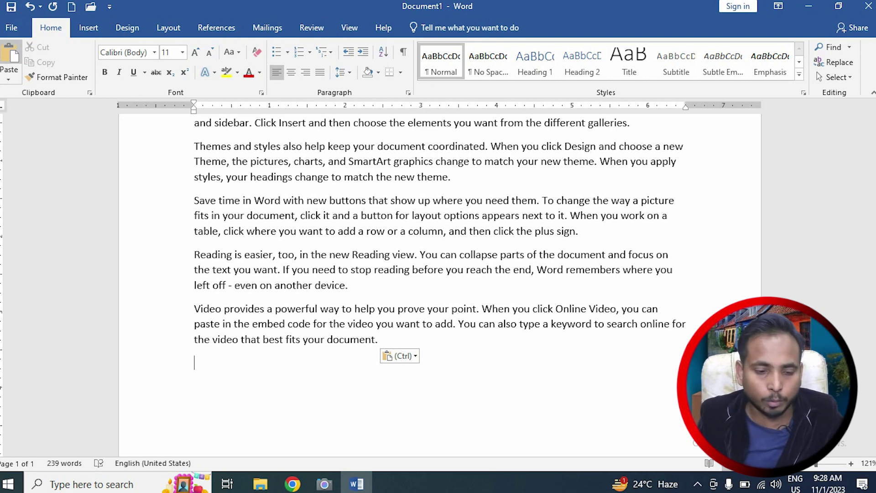
pyautogui.scroll(3, 437, 283)
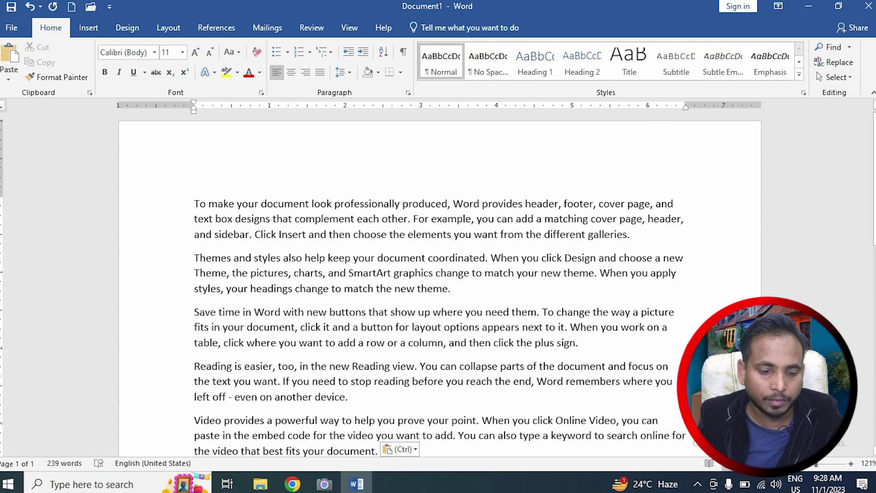
pyautogui.scroll(-3, 438, 283)
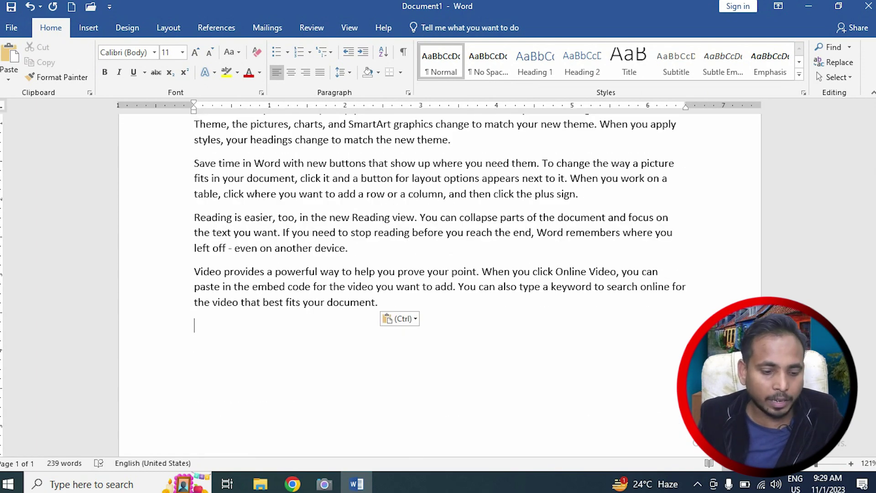
pyautogui.scroll(2, 438, 269)
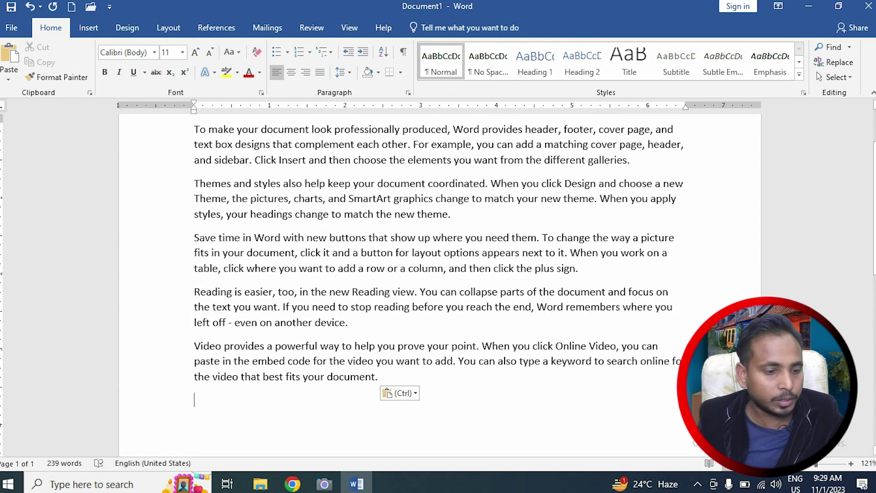
pyautogui.scroll(1, 438, 269)
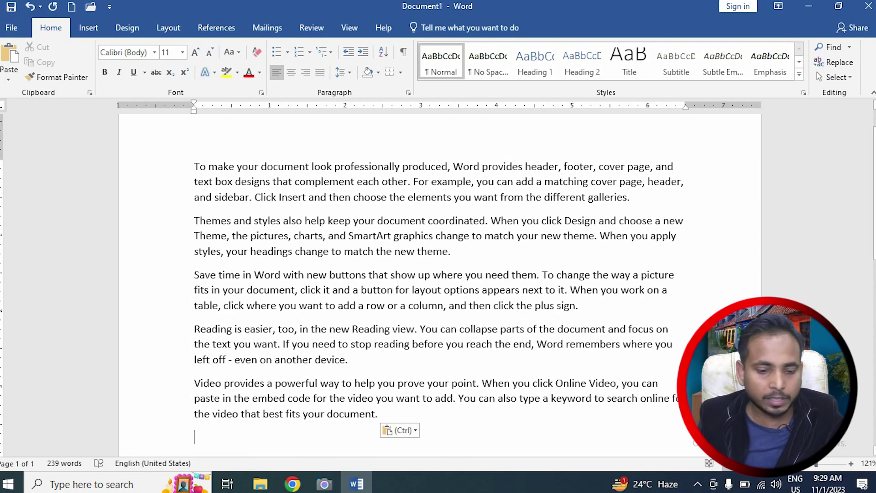
pyautogui.moveTo(634, 197); pyautogui.dragTo(194, 166)
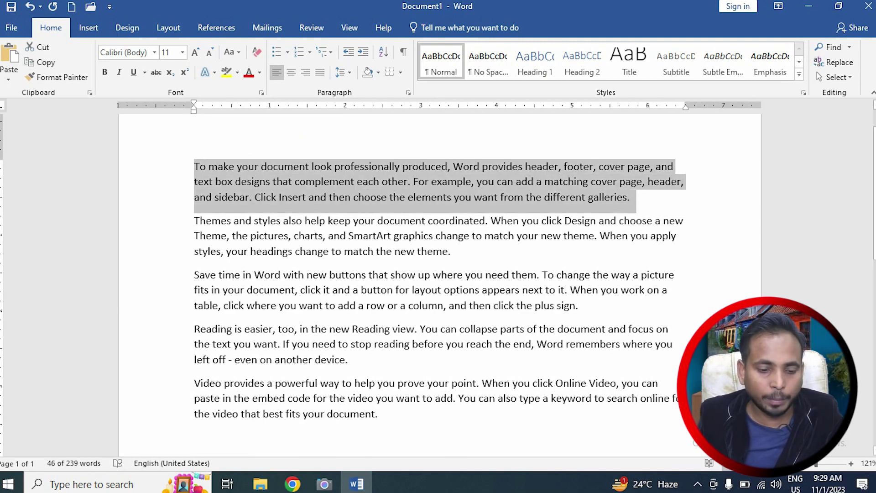
# Paste a copy of the 'To make your document look professionally produced' paragraph at the end, reaching 285 words
pyautogui.scroll(-5, 438, 274)
pyautogui.scroll(5, 438, 274)
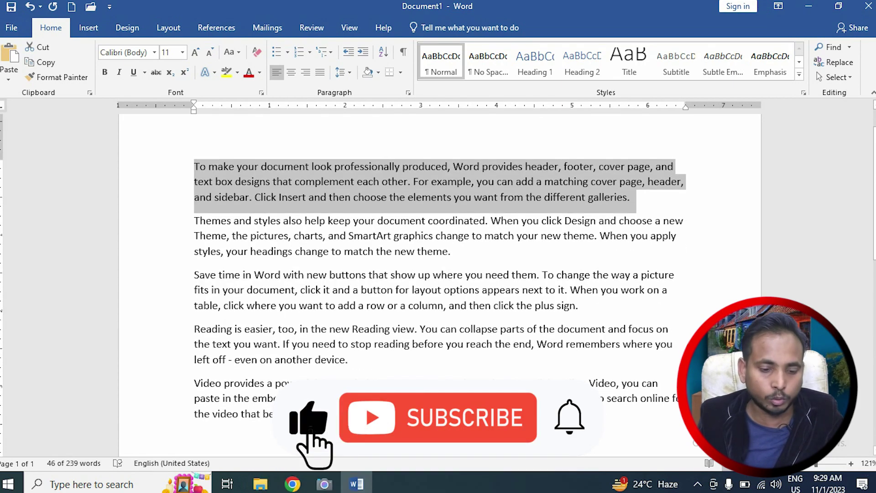
pyautogui.hotkey('ctrl', 'End')
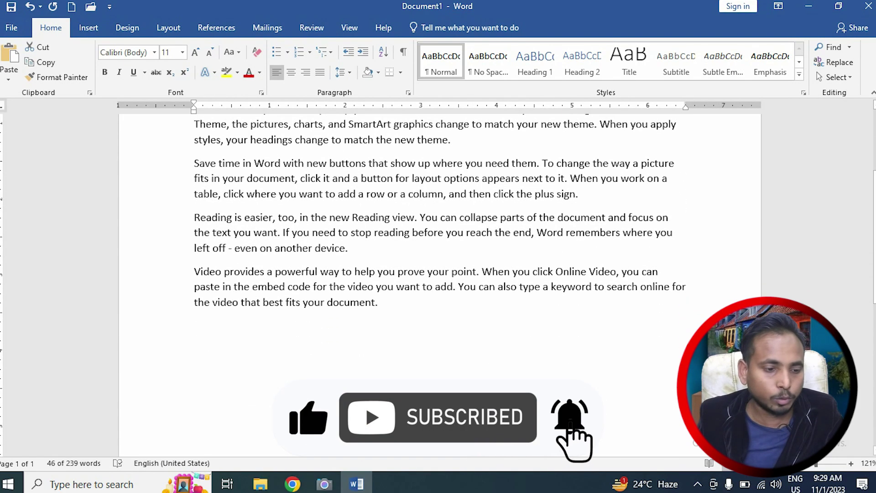
pyautogui.press('Return')
pyautogui.write('To make your document look professionally produced, Word provides header, footer, cover page, and text box designs that complement each other. For example, you can add a matching cover page, header, and sidebar. Click Insert and then choose the elements you want from the different galleries.')
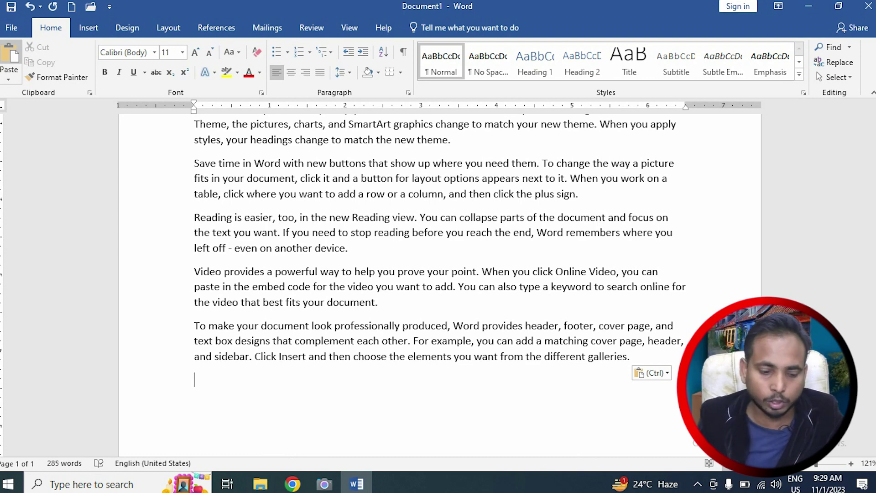
pyautogui.scroll(-1, 411, 68)
pyautogui.scroll(1, 411, 68)
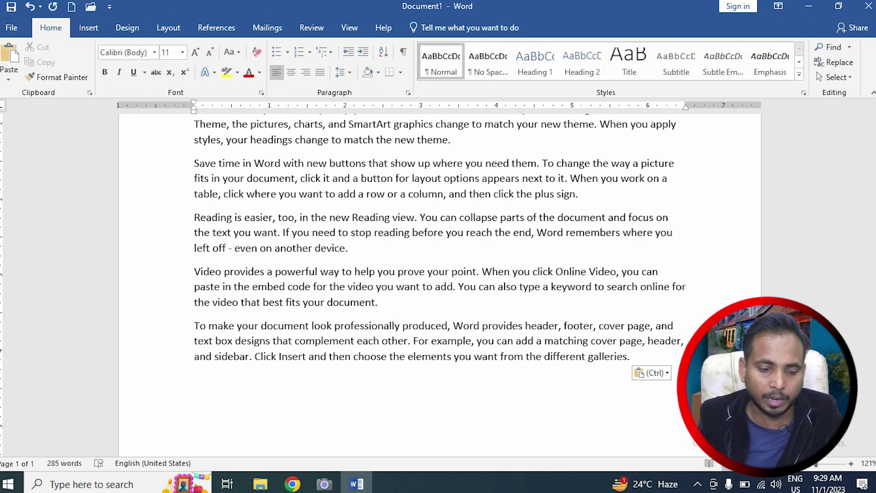
pyautogui.scroll(3, 438, 283)
pyautogui.scroll(-1, 438, 282)
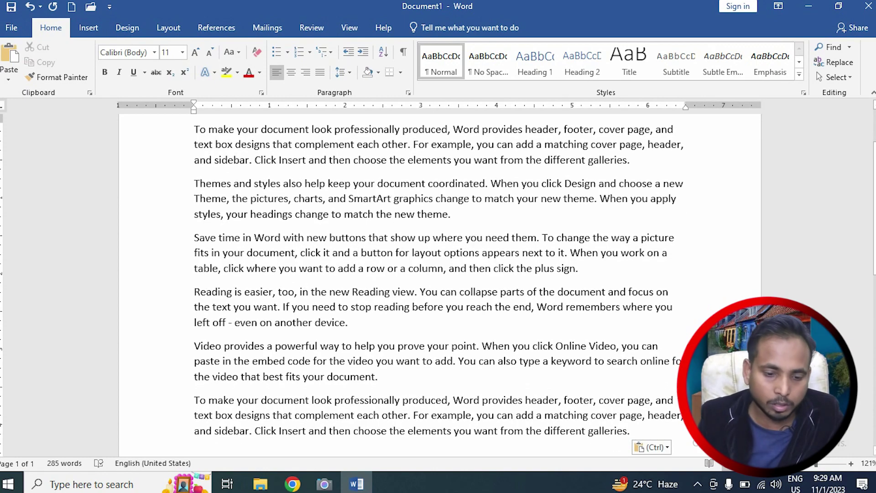
pyautogui.scroll(-2, 438, 283)
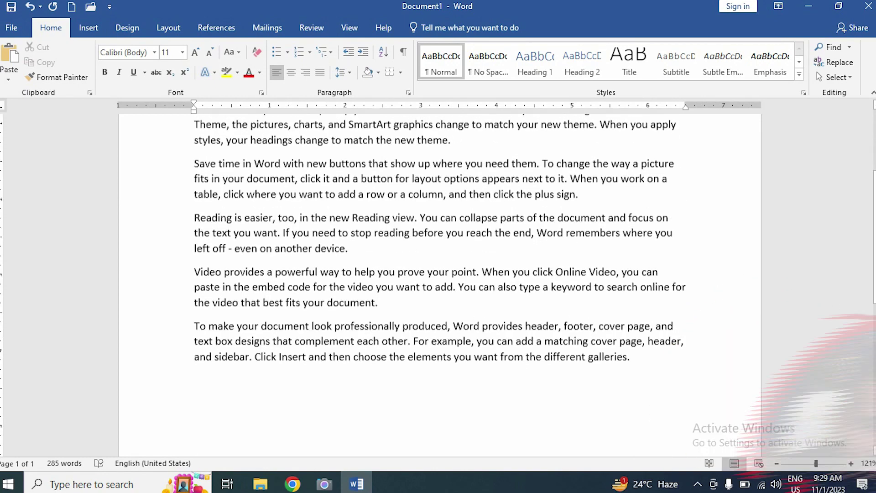
pyautogui.moveTo(194, 326); pyautogui.dragTo(310, 325)
pyautogui.click(293, 355)
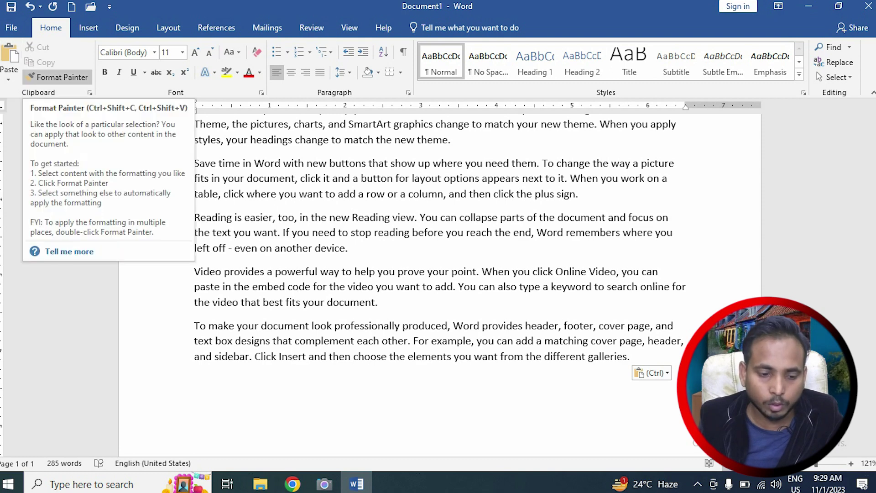
# Break the opening paragraph into eleven short lines, the first ending at 'To make your document look'
pyautogui.click(278, 193)
pyautogui.scroll(3, 278, 193)
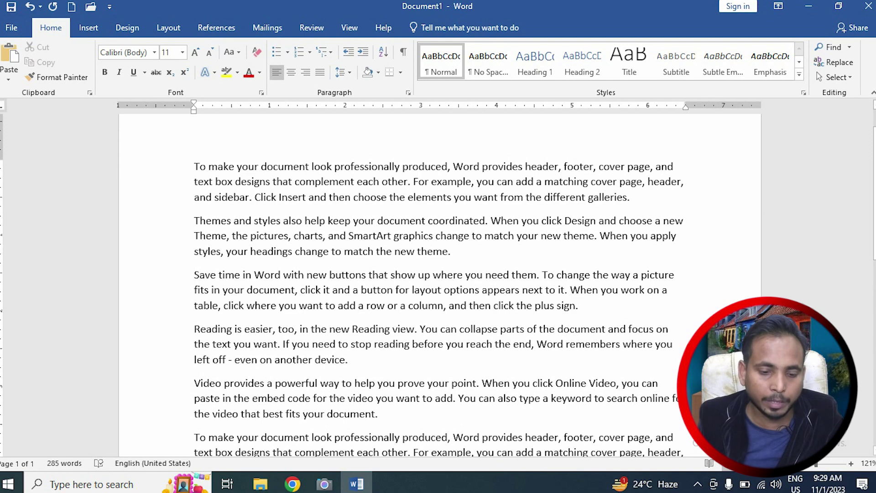
pyautogui.click(332, 166)
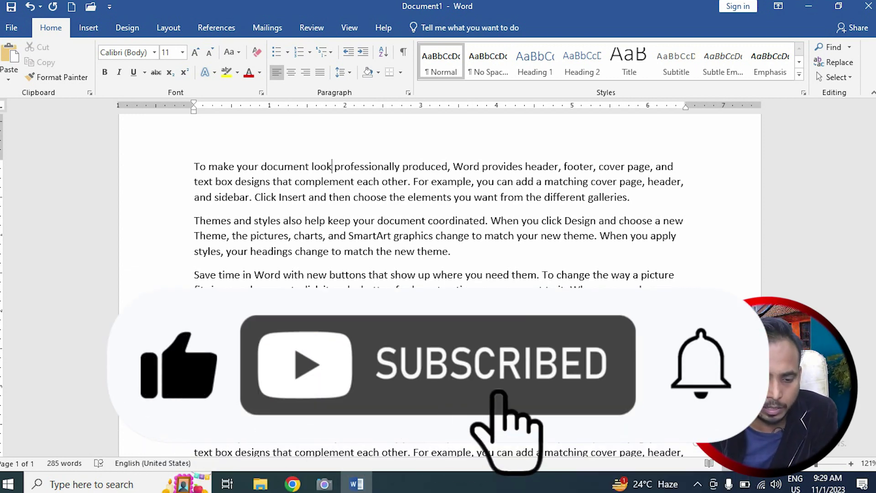
pyautogui.press('Return')
pyautogui.press('Return')
pyautogui.press('Return')
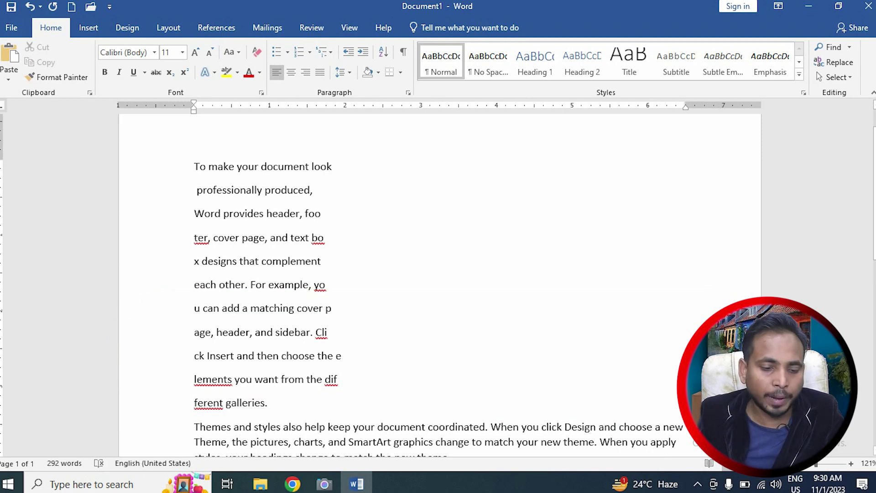
pyautogui.moveTo(338, 166); pyautogui.dragTo(194, 166)
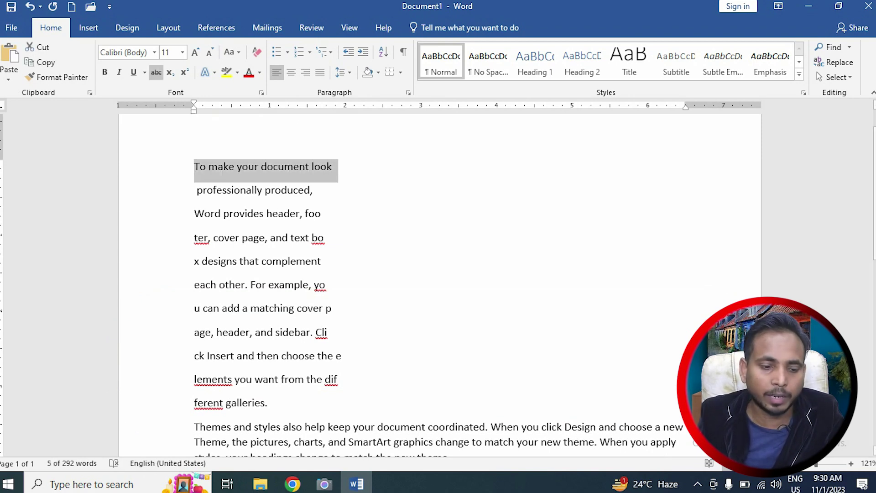
# Format 'To make your document look' as 12 pt bold, underlined, red Algerian
pyautogui.click(195, 52)
pyautogui.click(104, 72)
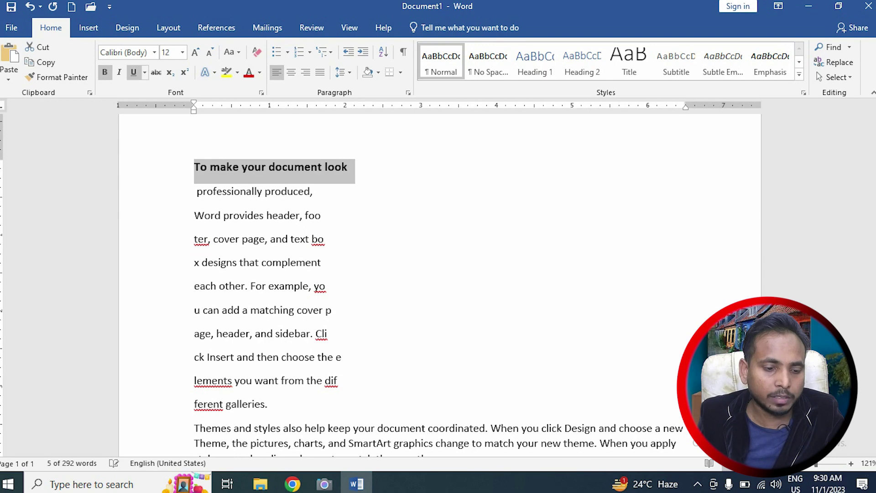
pyautogui.click(155, 52)
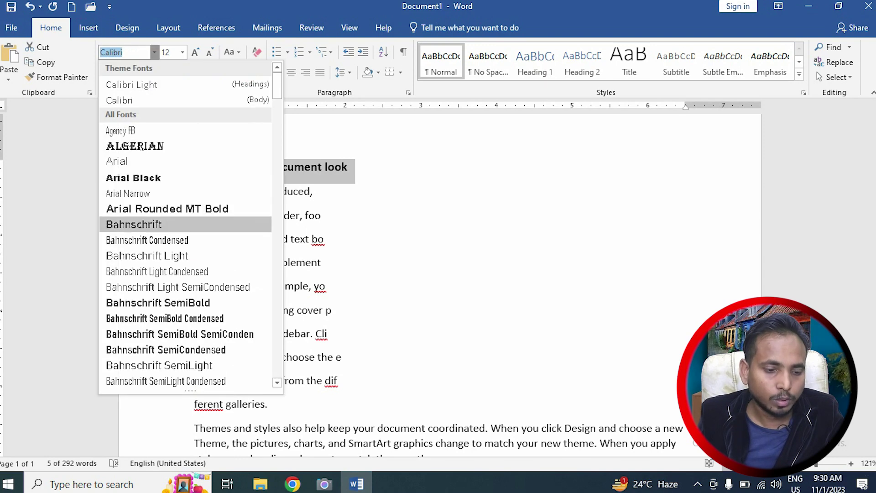
pyautogui.click(137, 146)
pyautogui.click(133, 72)
pyautogui.click(248, 72)
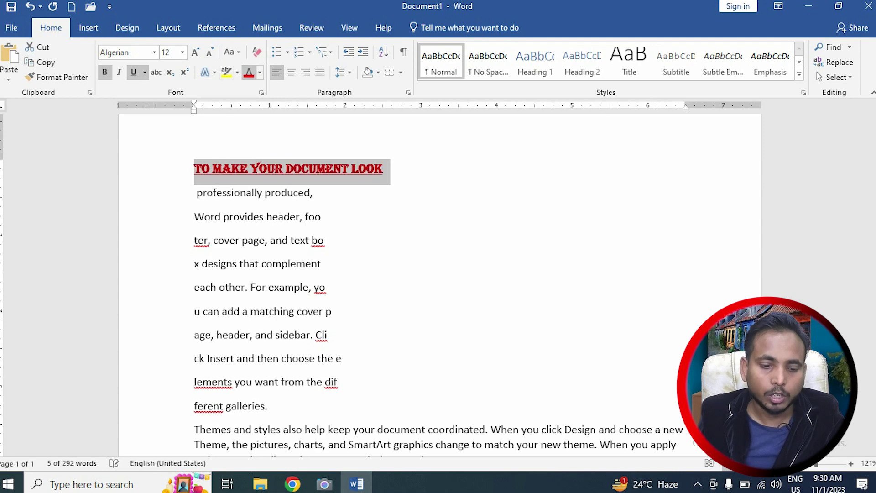
pyautogui.click(251, 169)
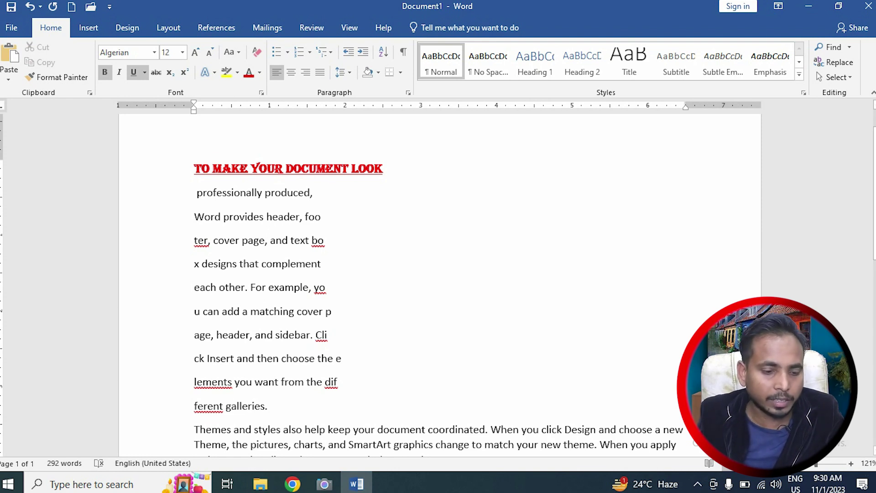
pyautogui.doubleClick(282, 169)
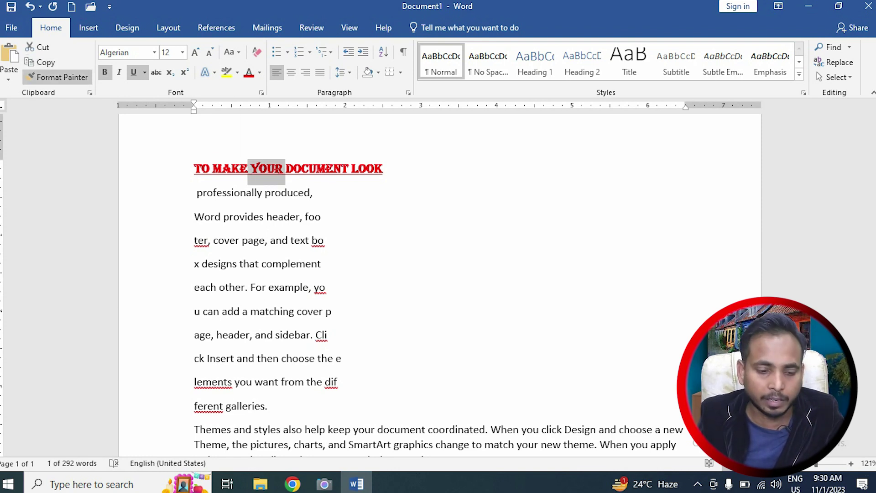
# Paint the heading format onto the professionally produced, header, cover page, designs, each other and sidebar lines
pyautogui.click(57, 77)
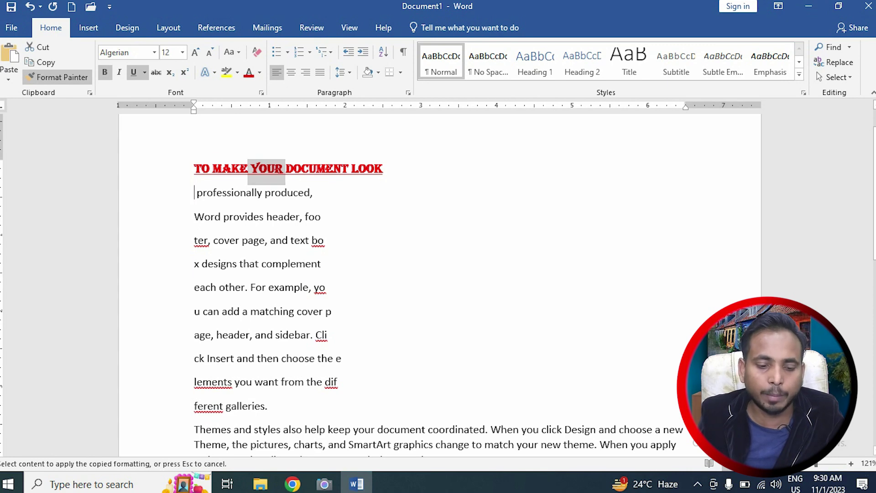
pyautogui.moveTo(195, 192); pyautogui.dragTo(321, 192)
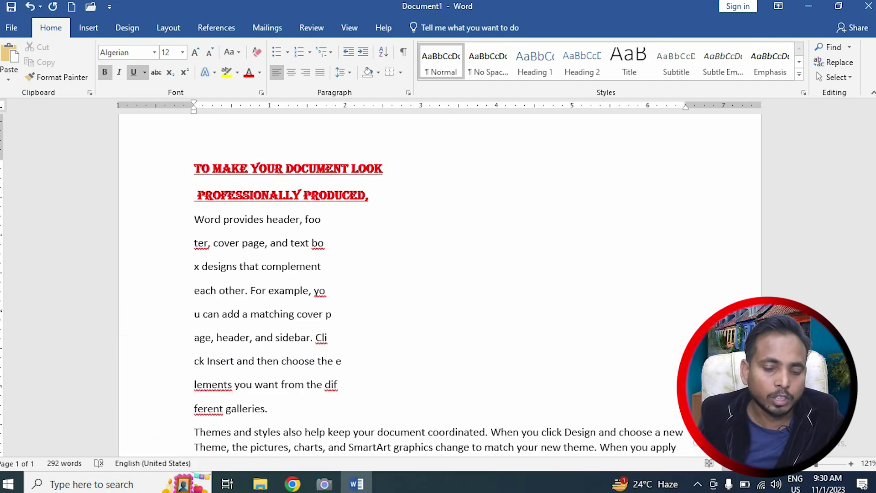
pyautogui.moveTo(338, 199); pyautogui.dragTo(310, 199)
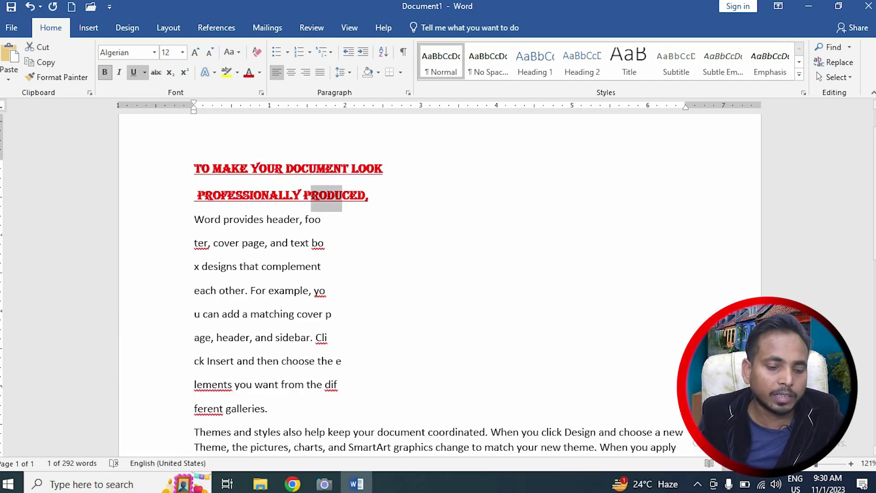
pyautogui.click(57, 77)
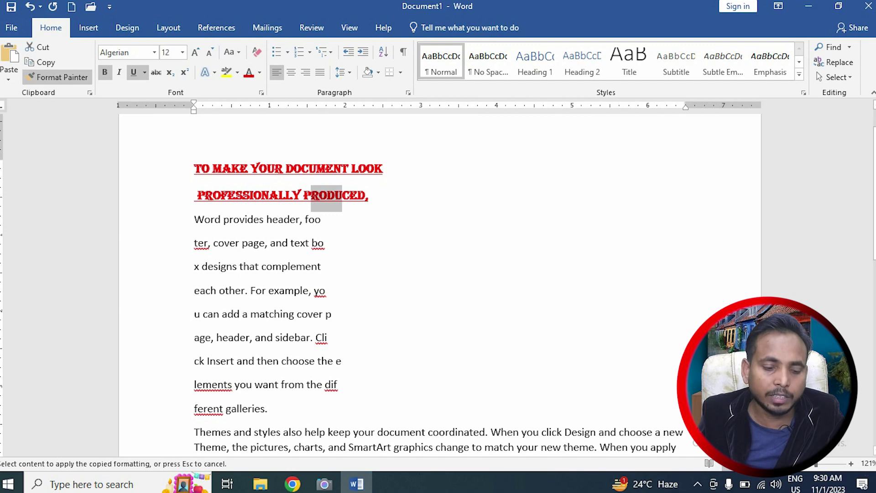
pyautogui.moveTo(194, 219); pyautogui.dragTo(327, 219)
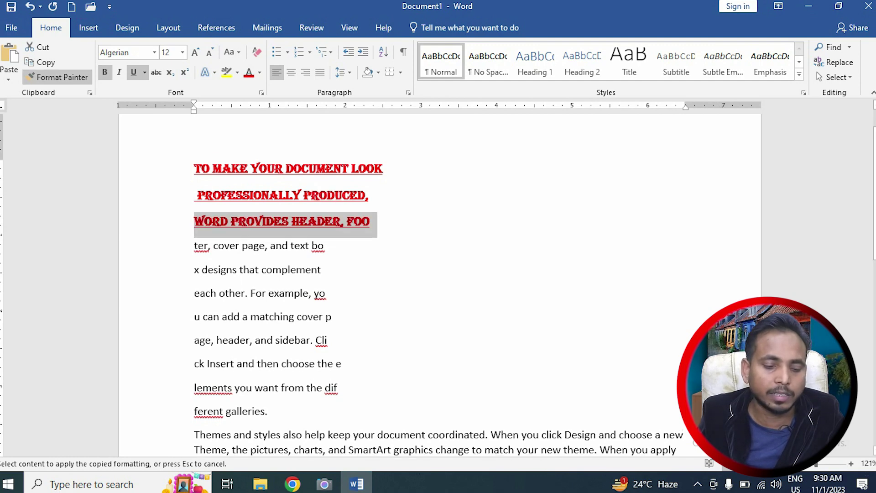
pyautogui.moveTo(194, 245); pyautogui.dragTo(325, 245)
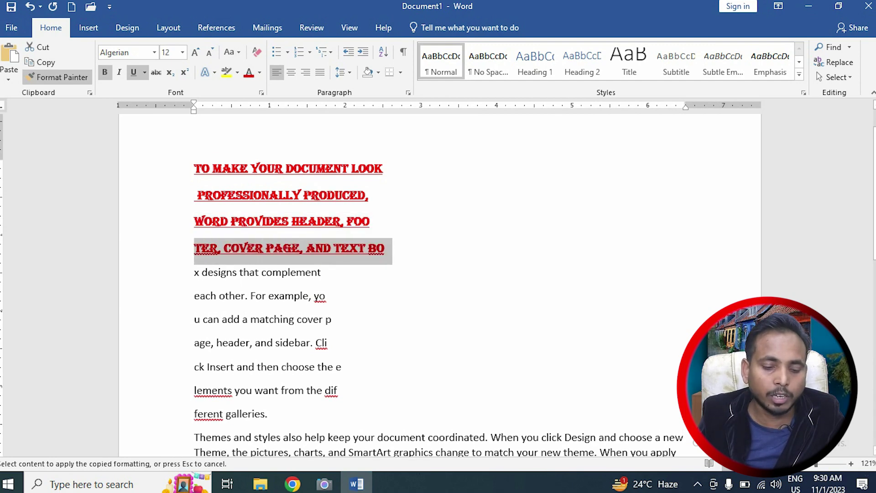
pyautogui.moveTo(194, 272); pyautogui.dragTo(321, 271)
pyautogui.moveTo(193, 298); pyautogui.dragTo(324, 298)
pyautogui.moveTo(222, 321); pyautogui.dragTo(331, 321)
pyautogui.moveTo(250, 345); pyautogui.dragTo(327, 345)
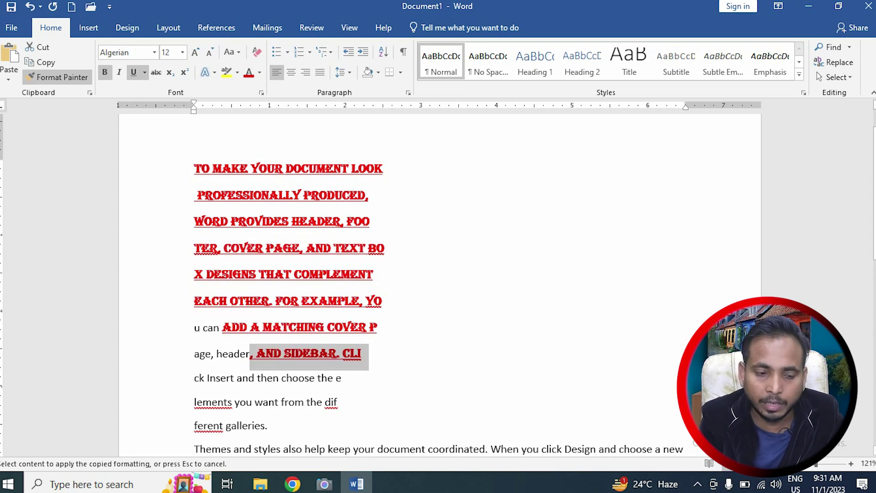